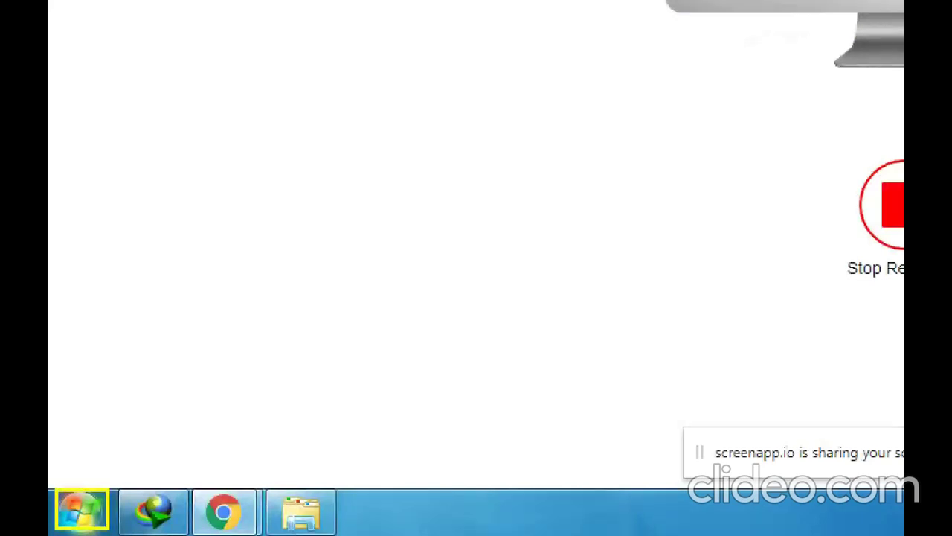
Launch Microsoft Office Word 2007 from the Start menu's Microsoft Office program folder.
click(77, 516)
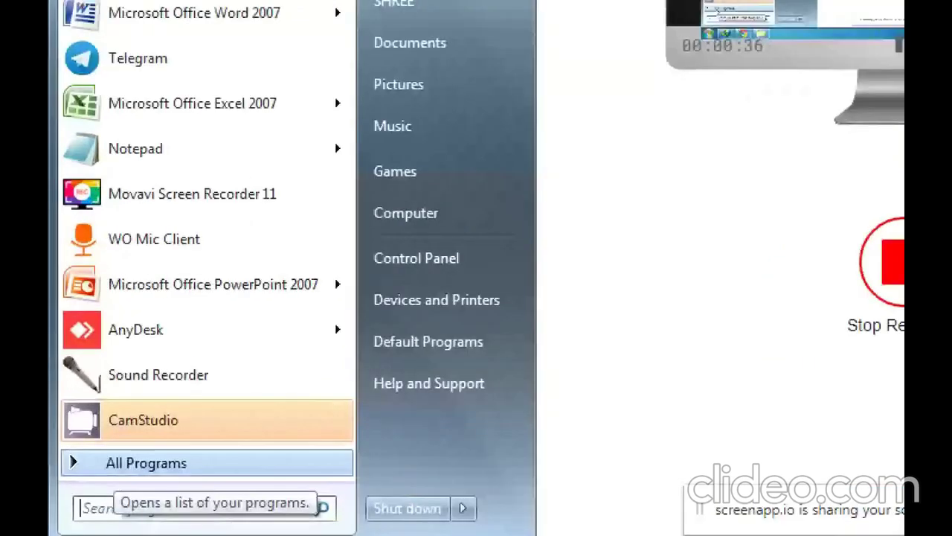
click(113, 469)
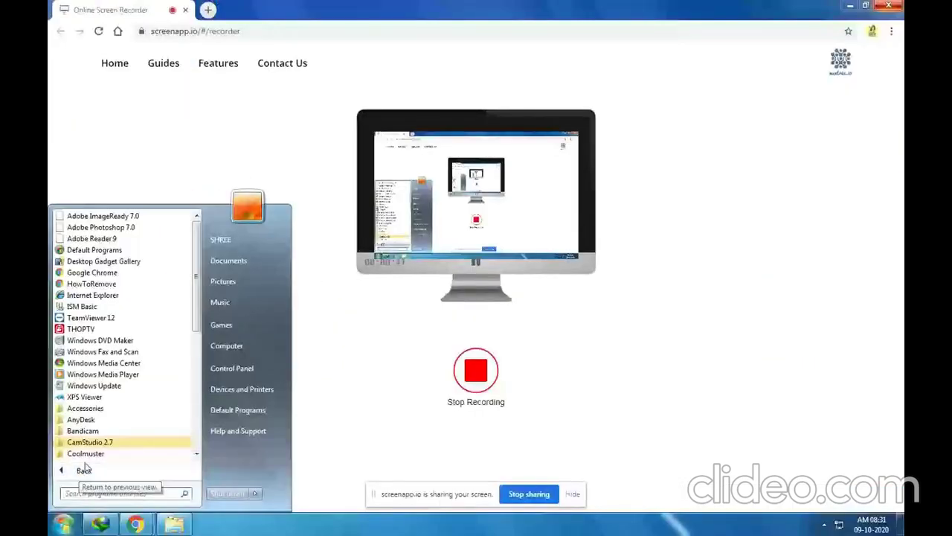
scroll(97, 446, down, 4)
scroll(108, 424, down, 1)
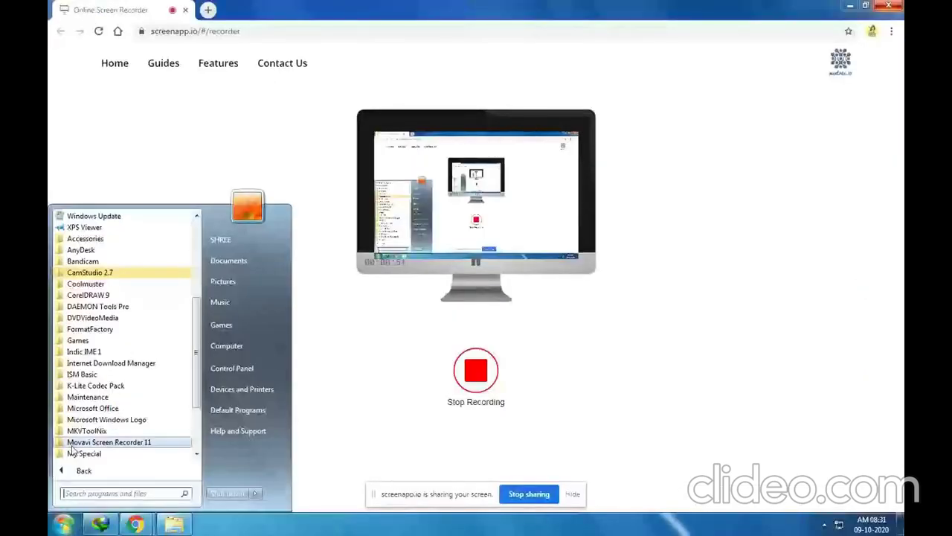
click(97, 412)
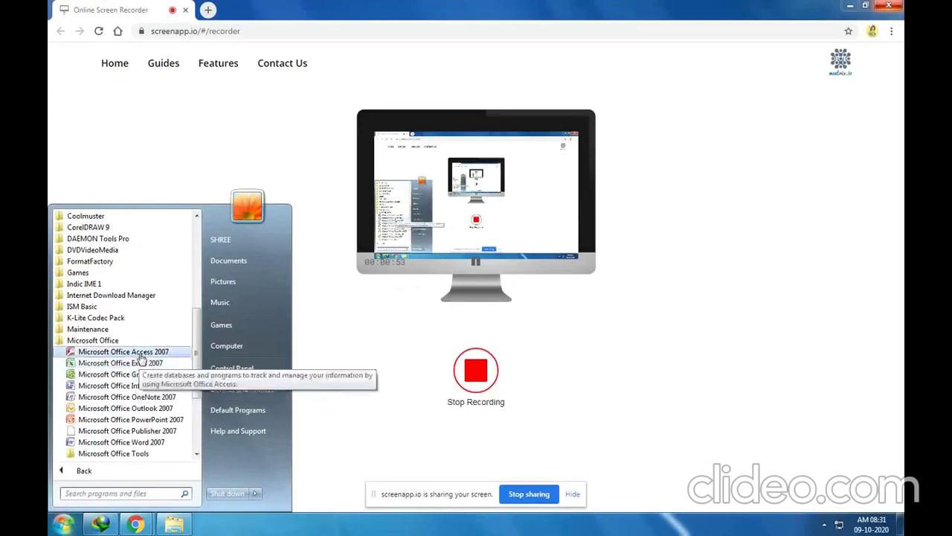
scroll(140, 447, down, 1)
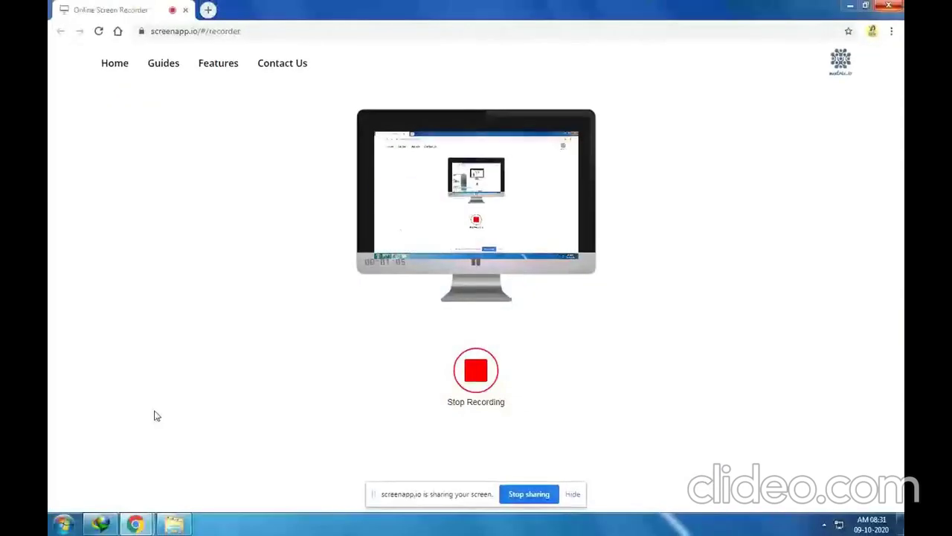
click(62, 524)
click(79, 471)
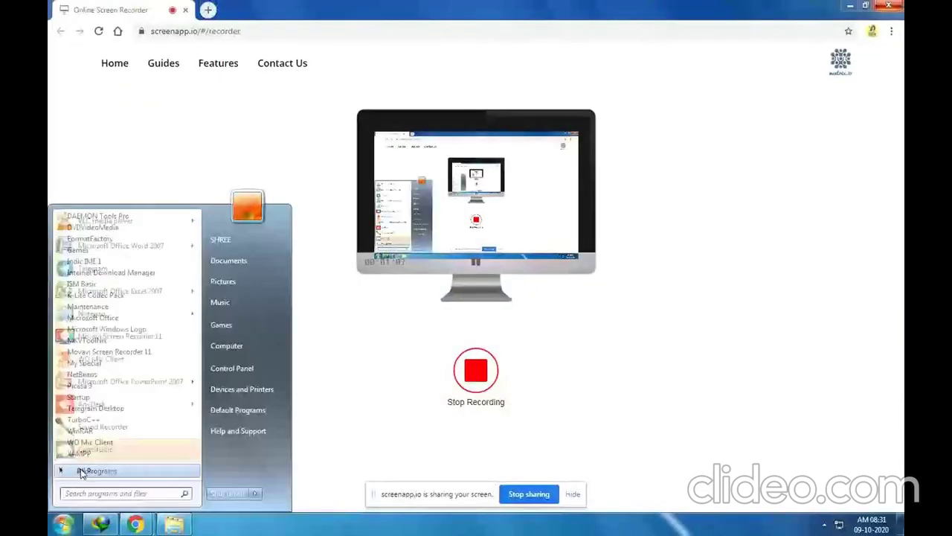
click(123, 317)
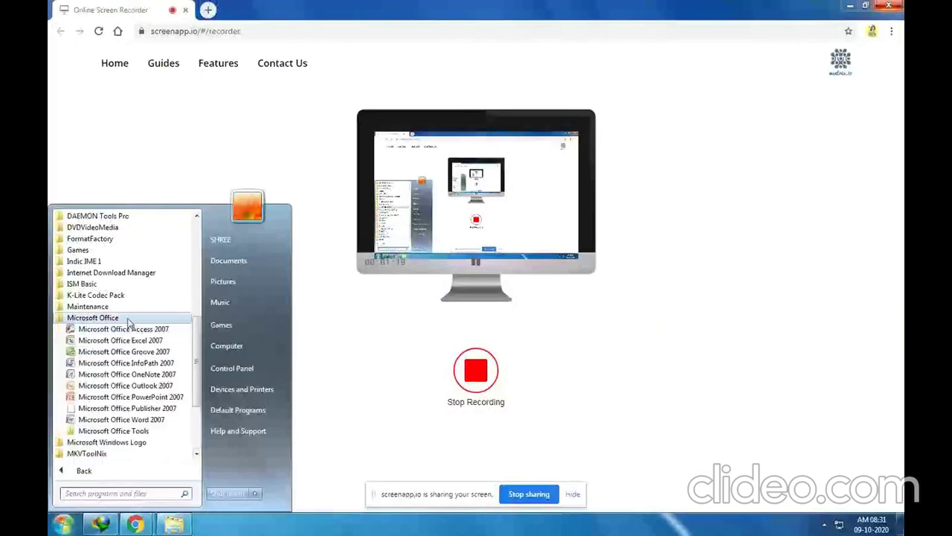
click(129, 419)
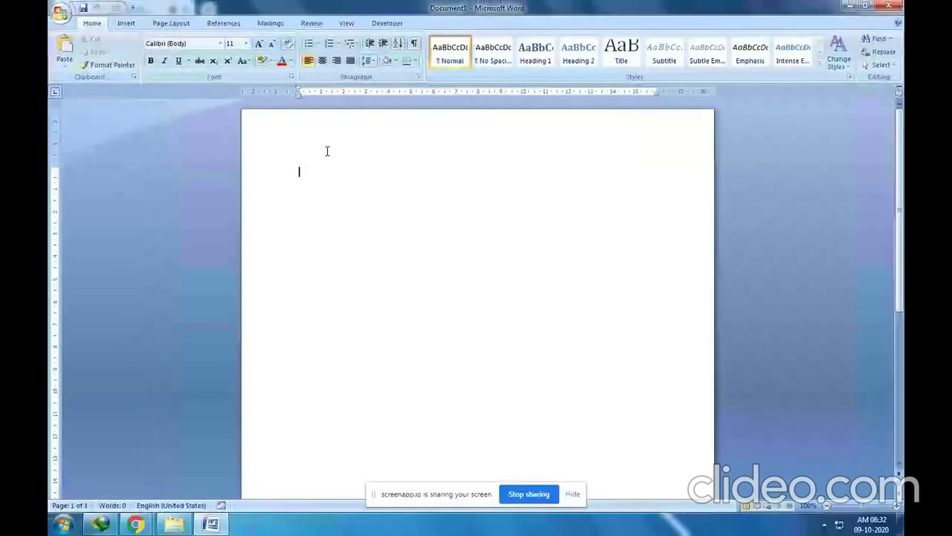
Look over the empty Document1 page, drag-selecting across it and cancelling with Escape.
scroll(384, 247, down, 5)
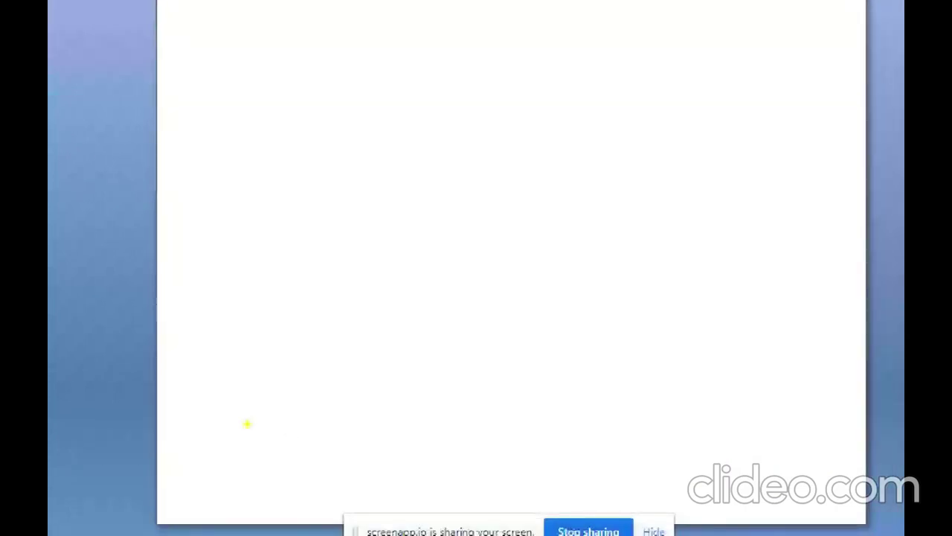
drag(193, 421, 840, 511)
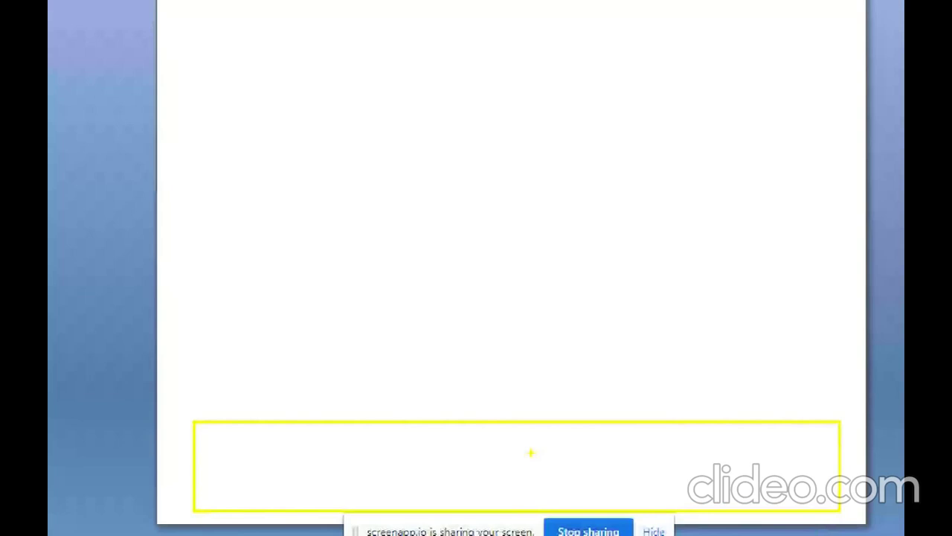
key(Escape)
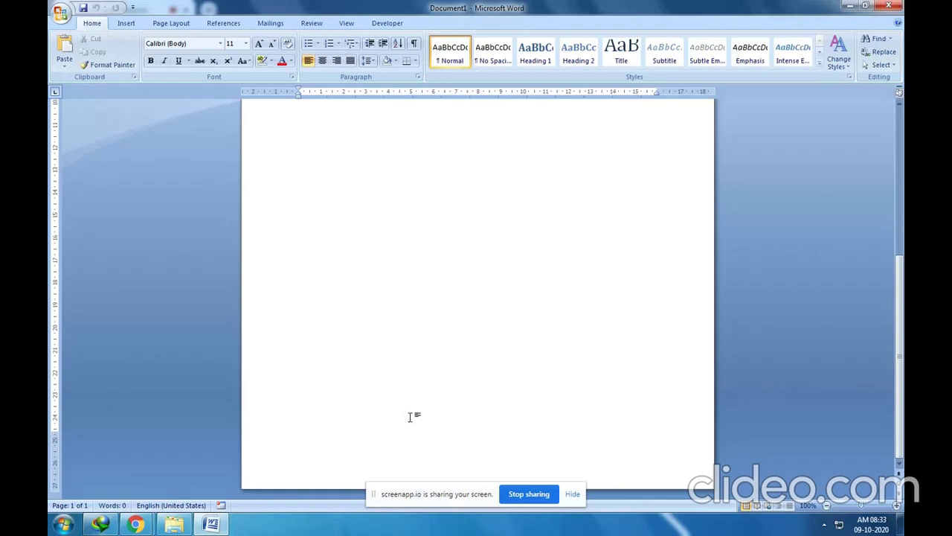
scroll(410, 417, up, 5)
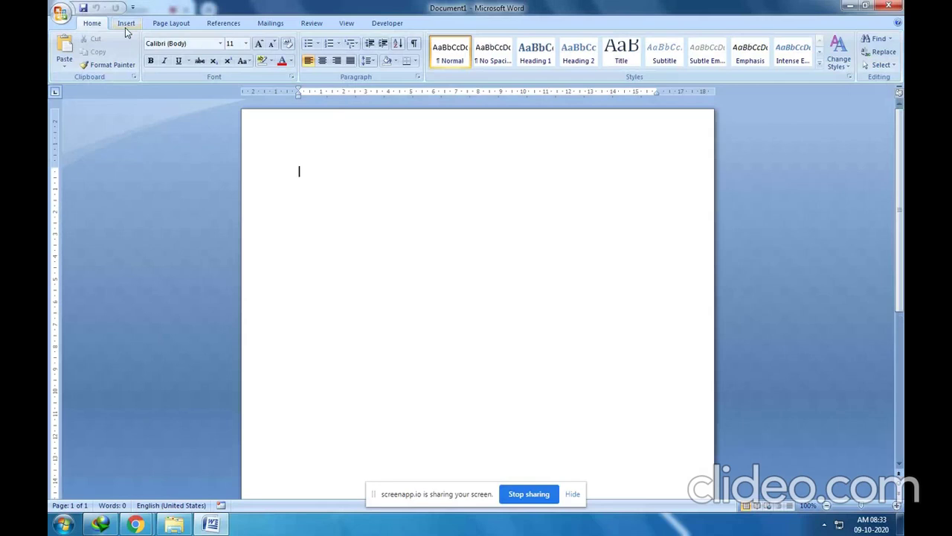
Switch the ribbon to the Insert tab.
click(205, 54)
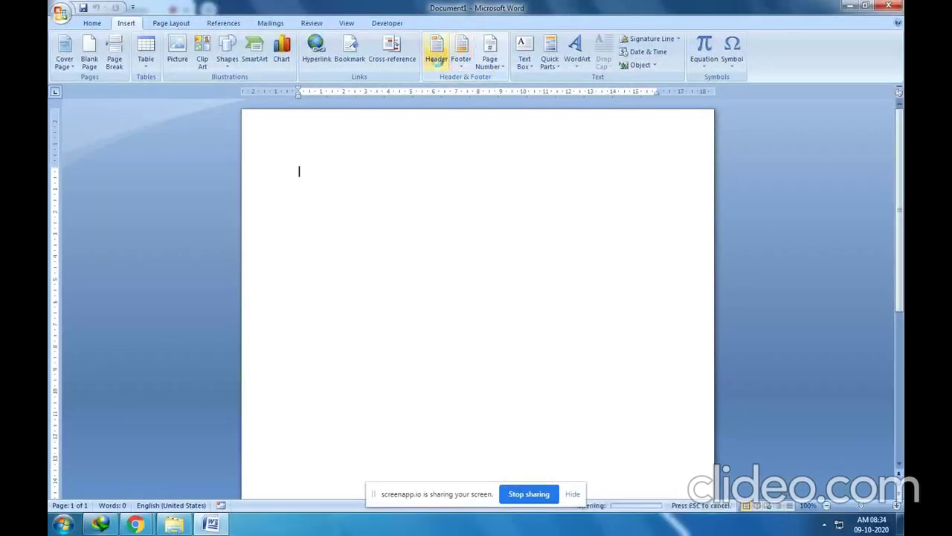
Insert the Blank (Three Columns) header from the built-in header gallery.
click(439, 64)
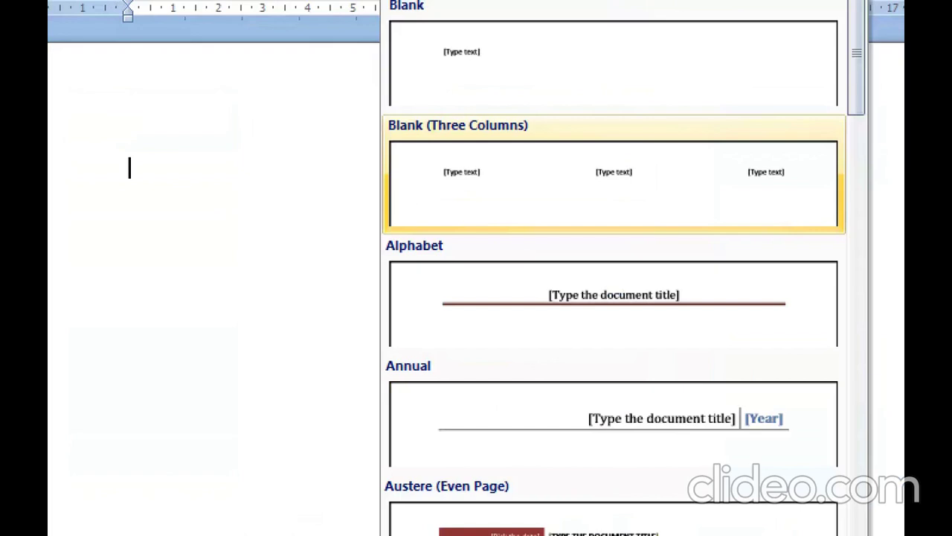
key(Escape)
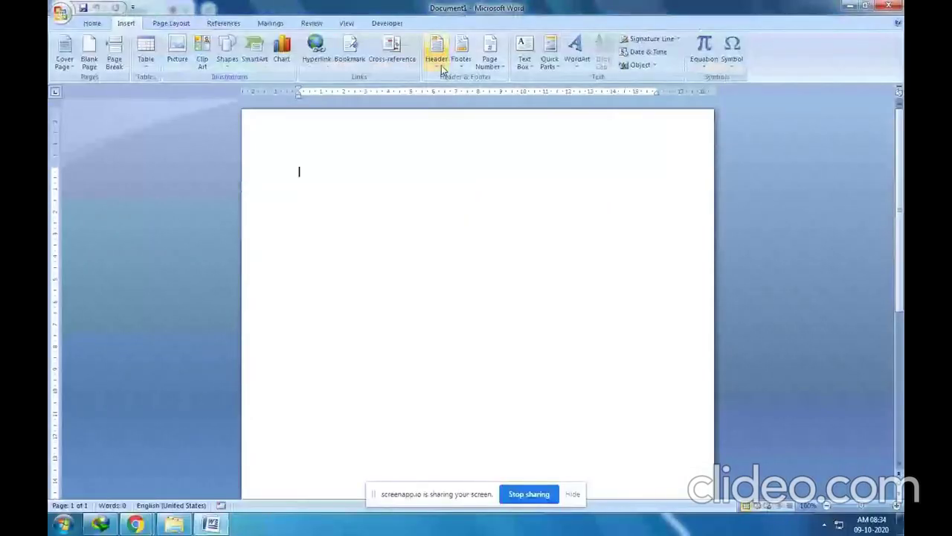
click(443, 70)
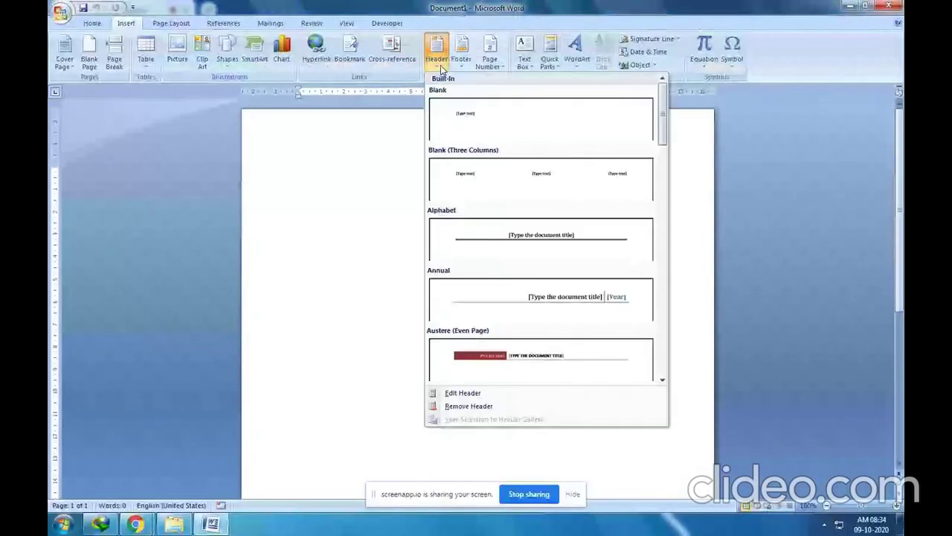
click(470, 179)
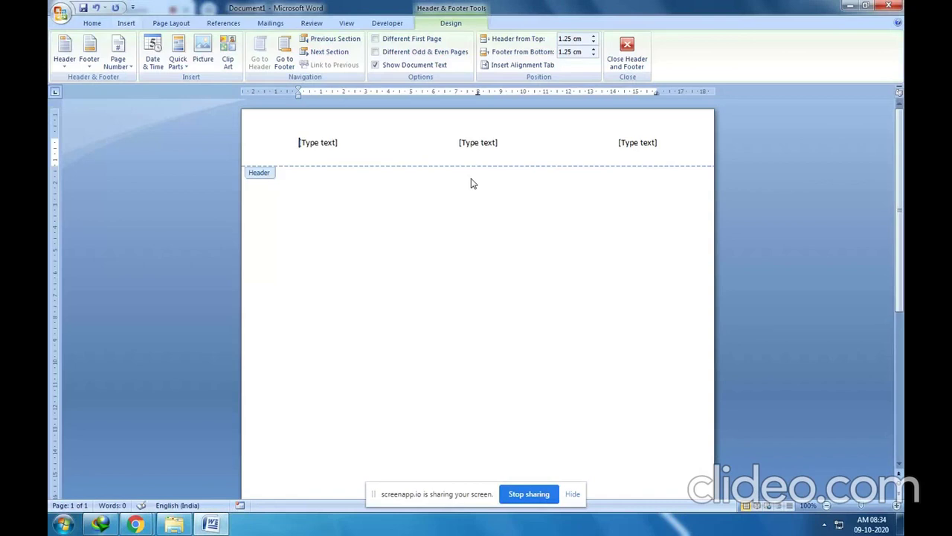
Fill the header's three columns with 'A boy who broke the bank', the author's name and '1998'.
click(302, 142)
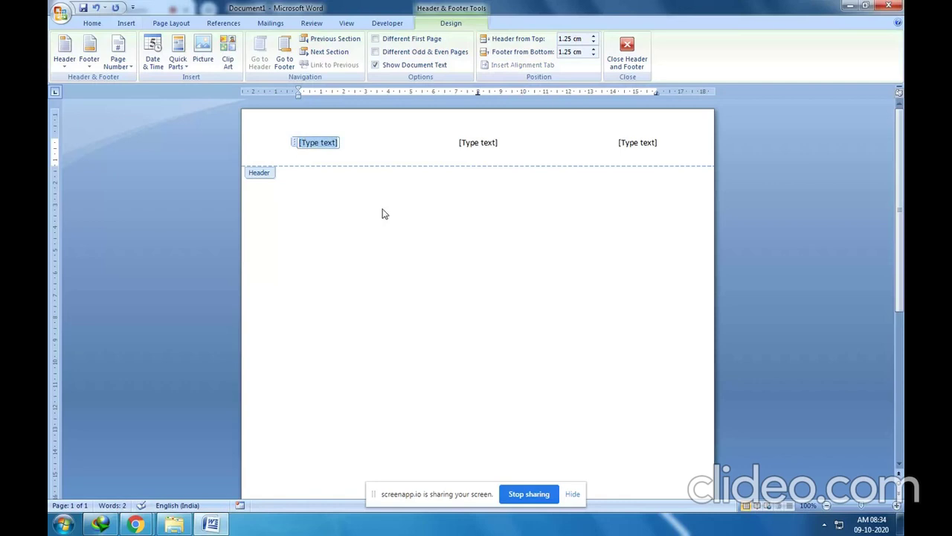
text(A bo)
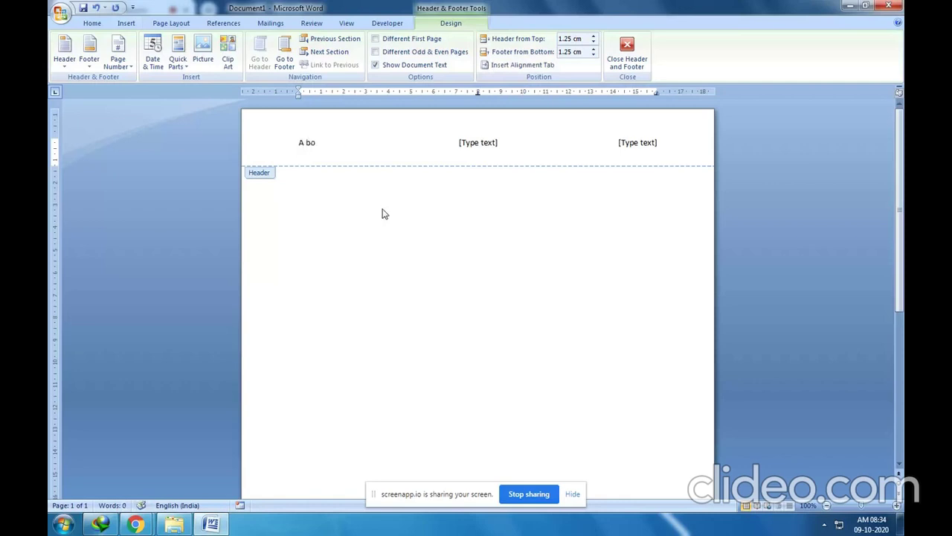
text(y who broke the bank)
click(479, 141)
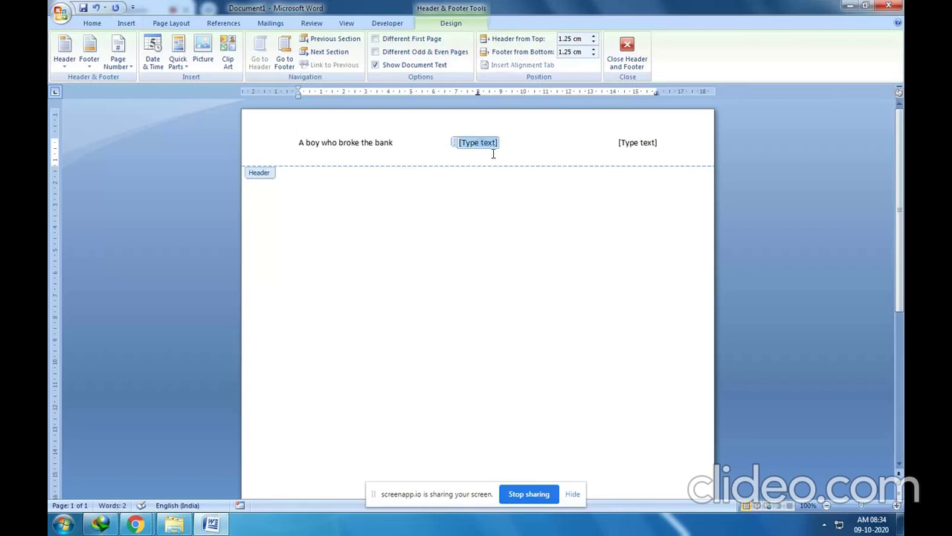
text(Ruskin)
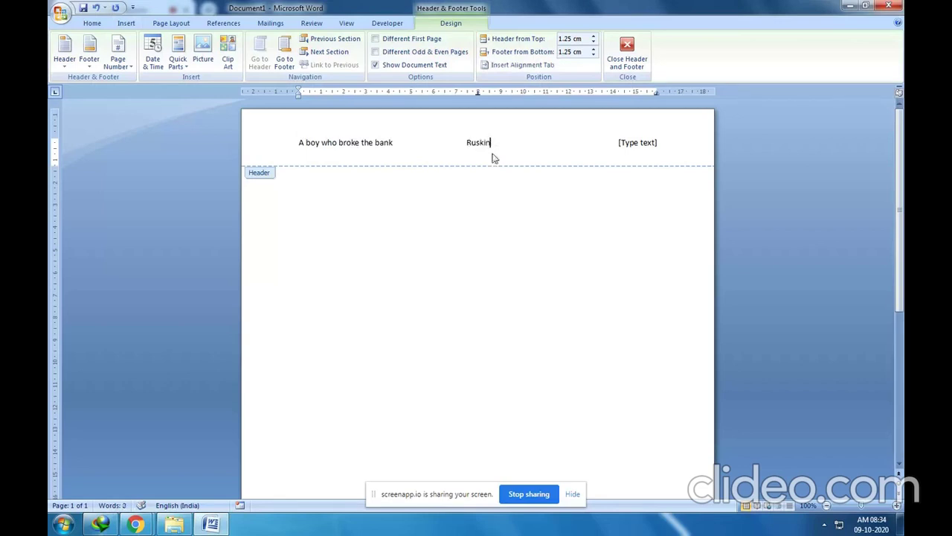
text( Bond)
click(632, 146)
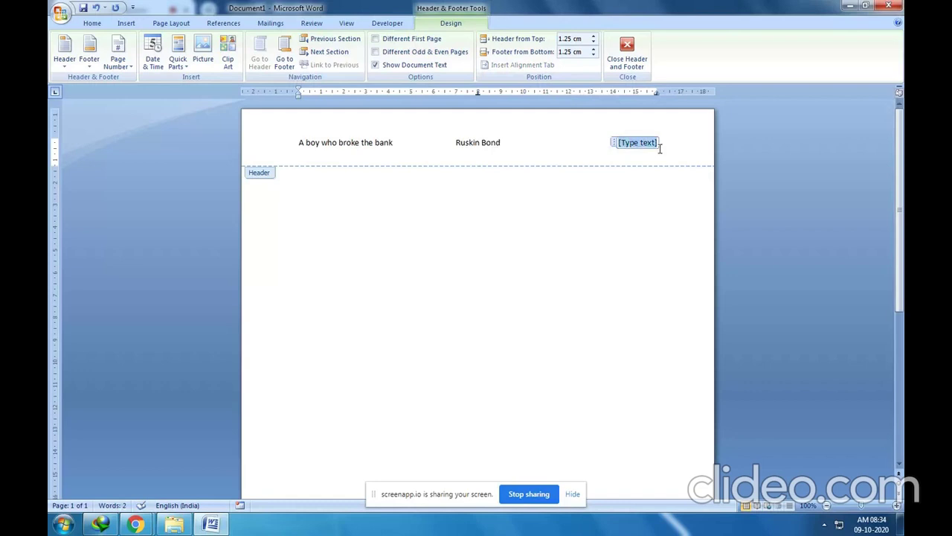
text(19)
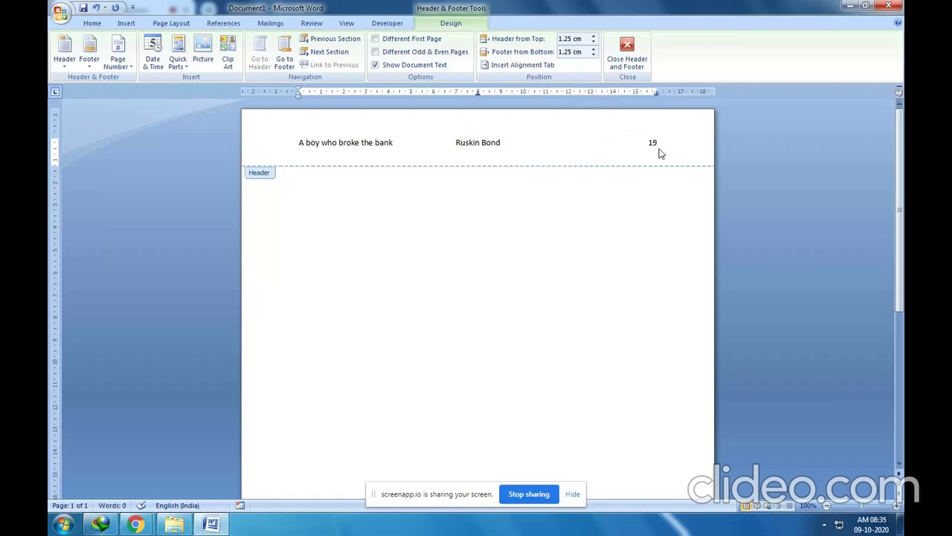
text(98)
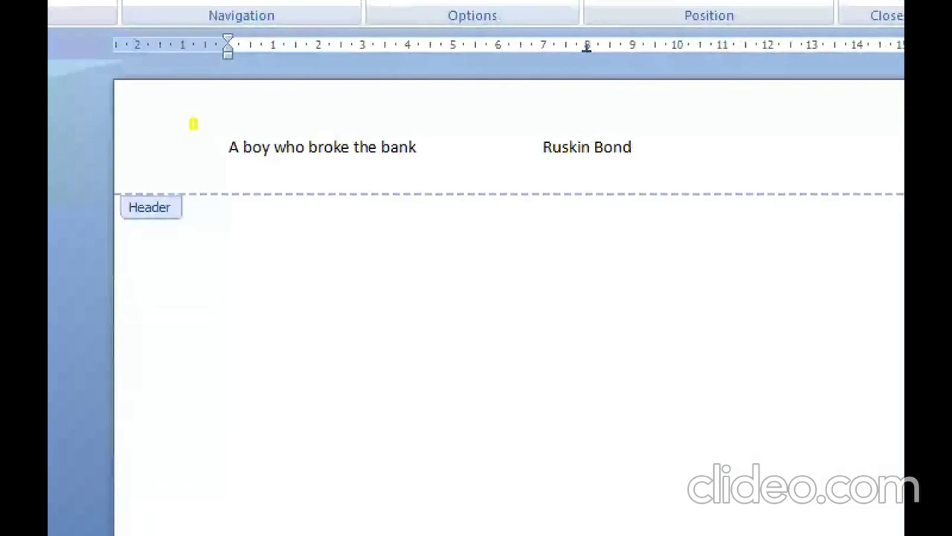
mouse_move(190, 119)
mouse_down()
mouse_move(610, 189)
mouse_move(904, 177)
mouse_up()
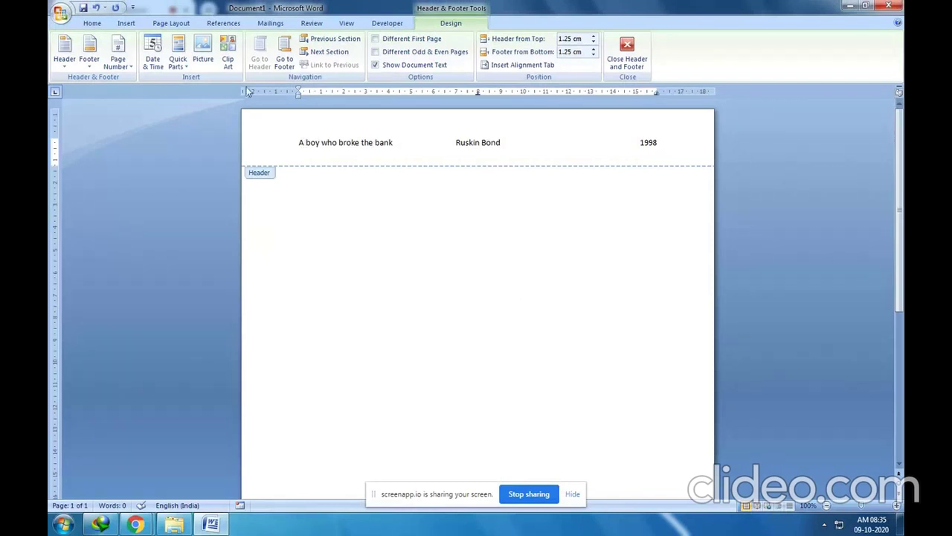
Add the Alphabet built-in footer from the Insert tab's Footer gallery.
click(95, 24)
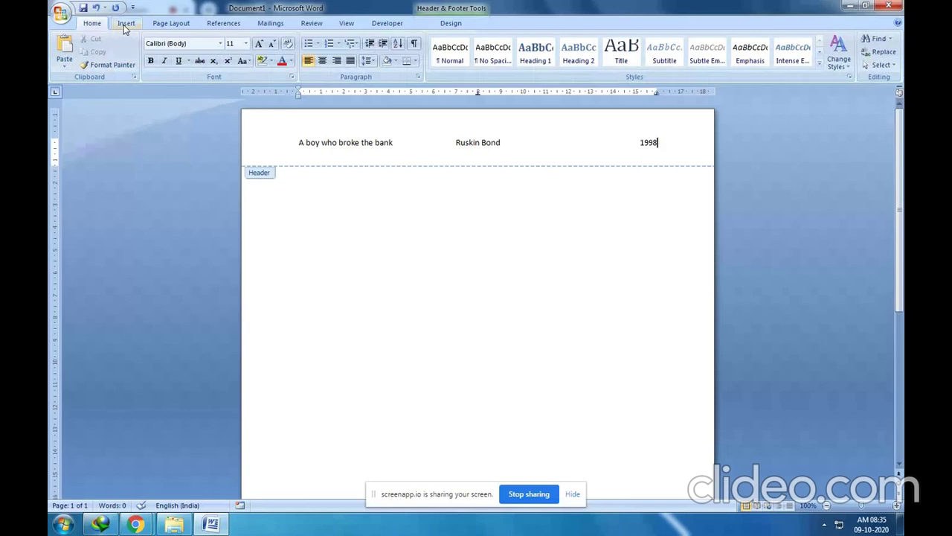
click(208, 47)
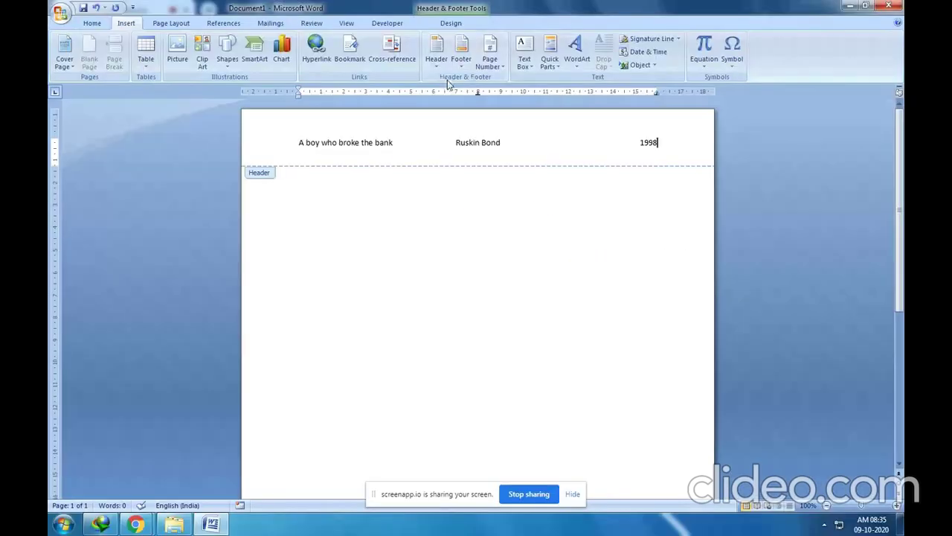
click(476, 51)
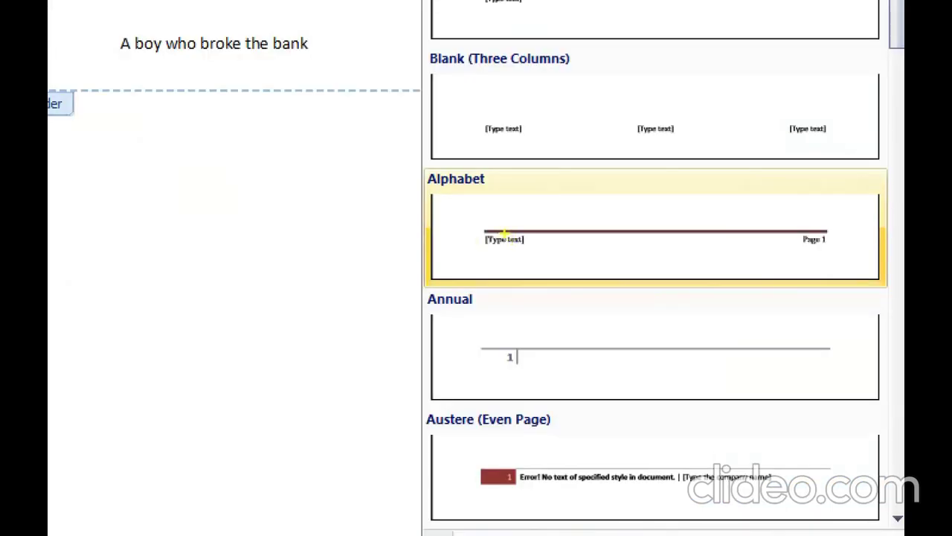
mouse_move(458, 216)
mouse_down()
mouse_move(544, 244)
mouse_move(854, 277)
mouse_up()
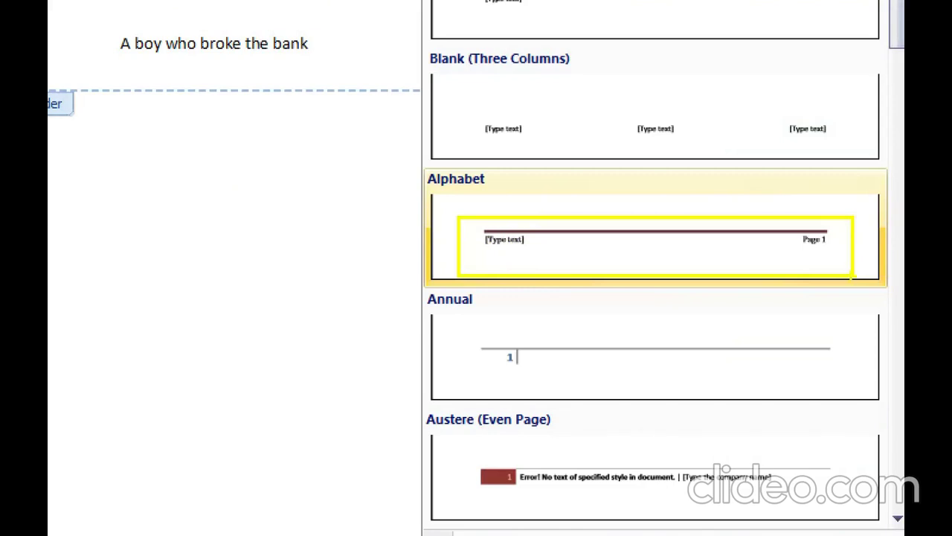
key(Escape)
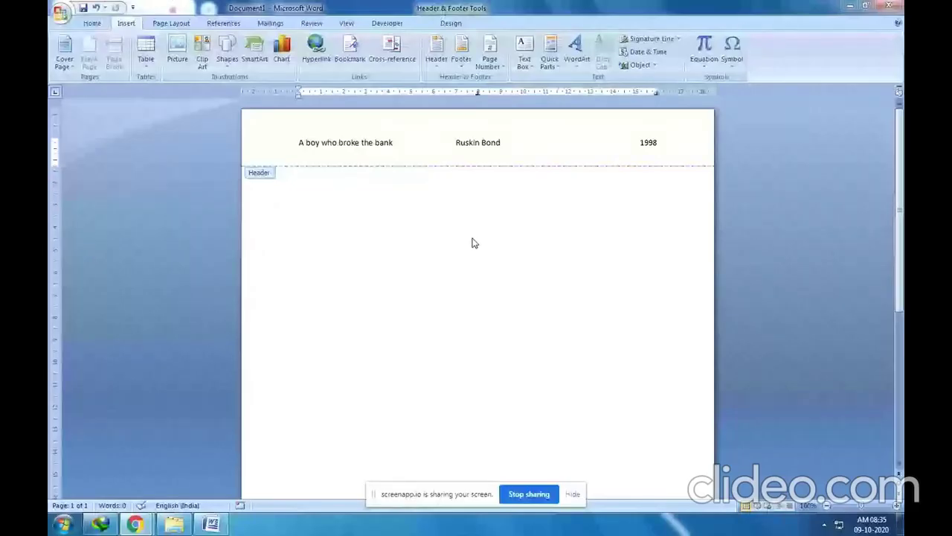
click(462, 61)
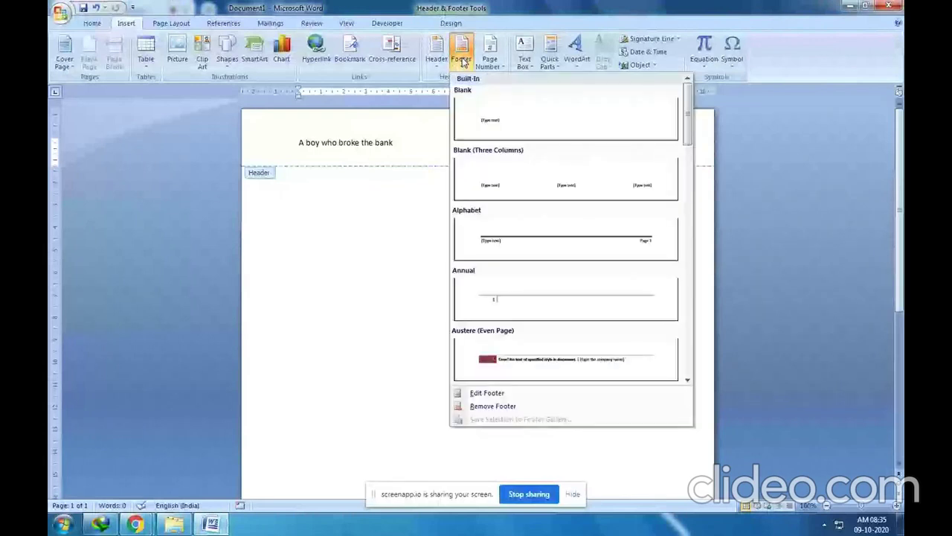
click(482, 234)
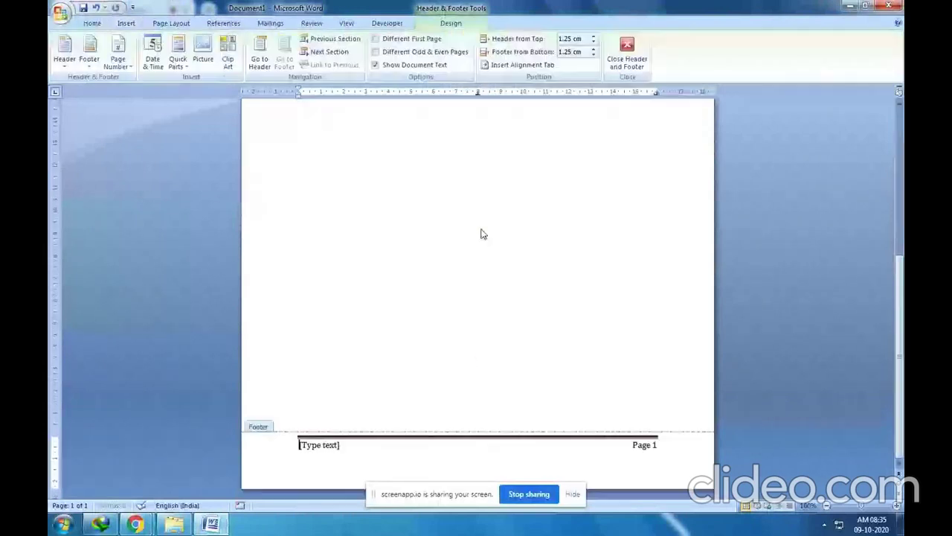
Enter the date 10-09-2020 in the footer's left placeholder, beside Page 1.
click(305, 445)
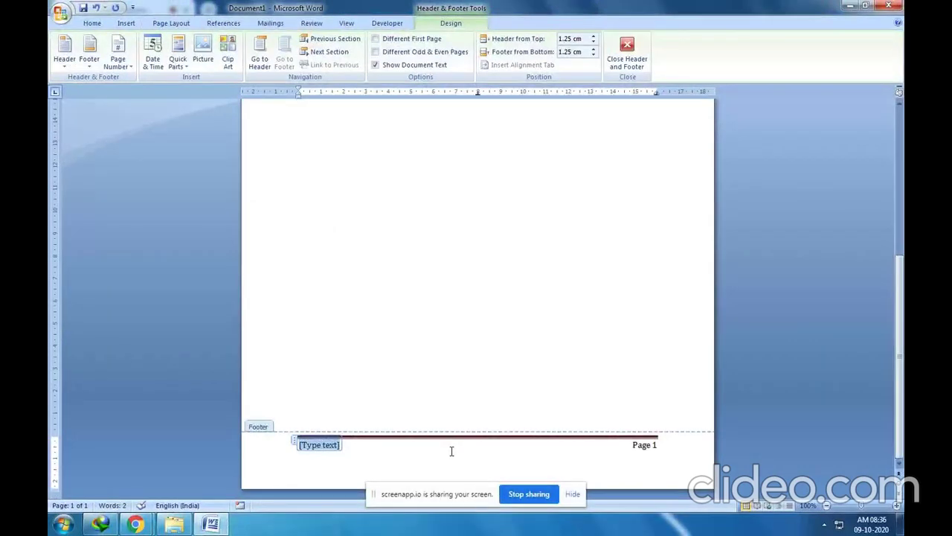
text(10-0)
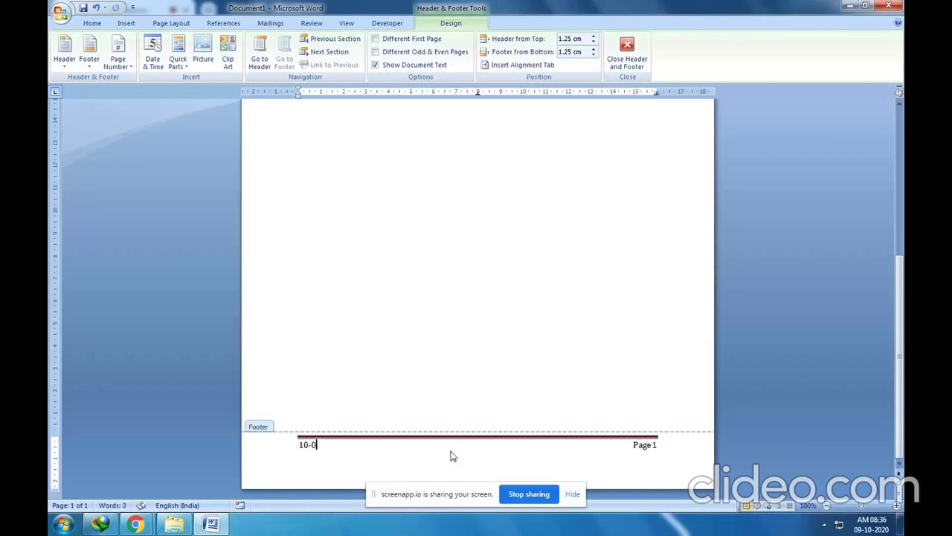
text(9-2020)
click(657, 446)
click(662, 447)
scroll(661, 456, up, 1)
scroll(661, 458, down, 1)
click(350, 448)
click(663, 449)
scroll(498, 369, up, 6)
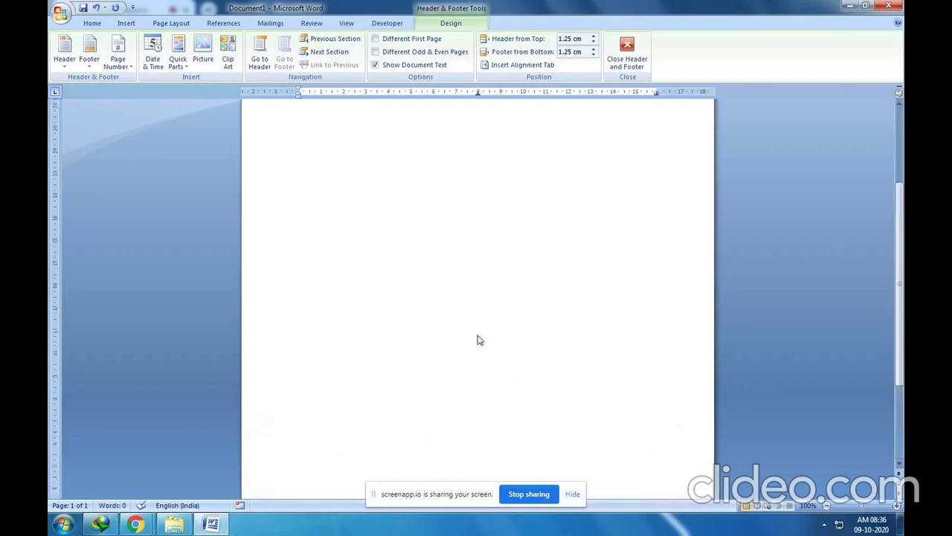
Double-click the page body to end header and footer editing.
double_click(477, 284)
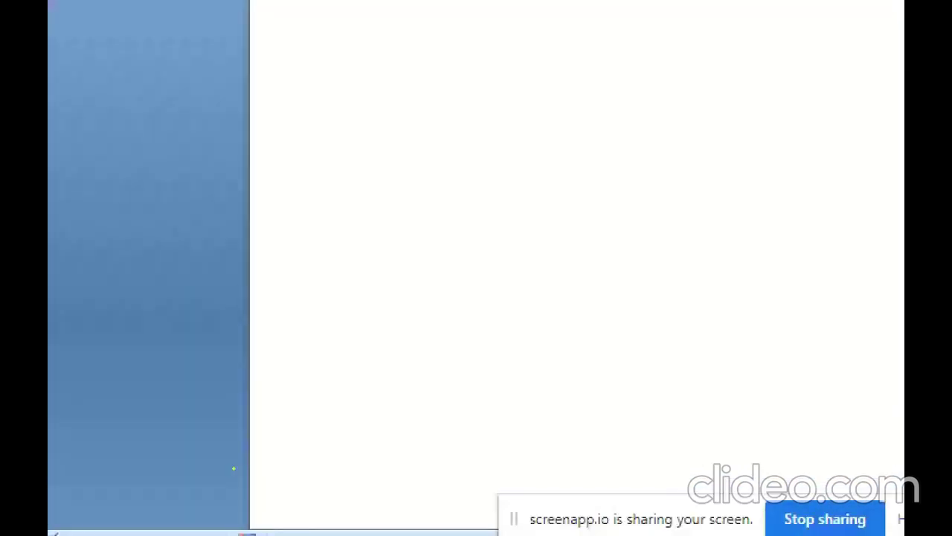
scroll(340, 413, down, 5)
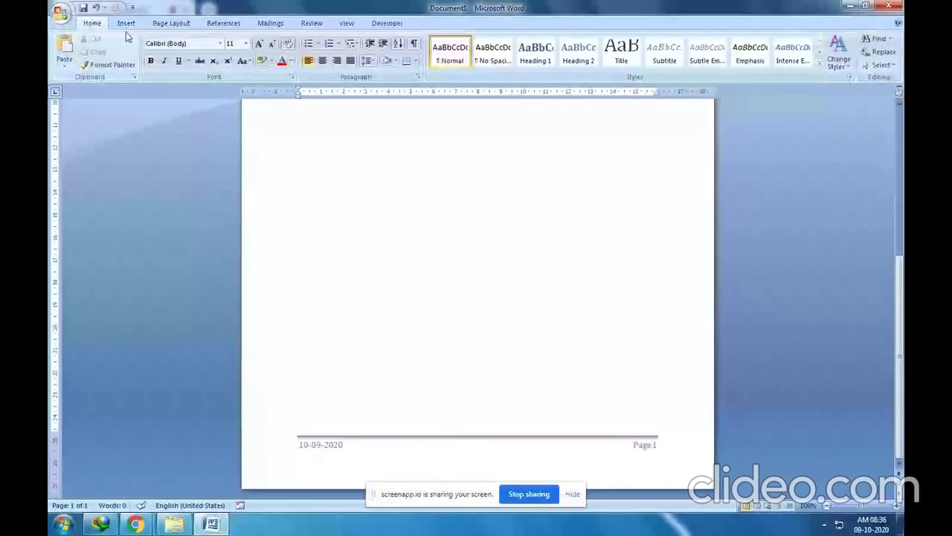
Add a blank second page and scroll to check its repeated header and Page 2 footer.
click(126, 24)
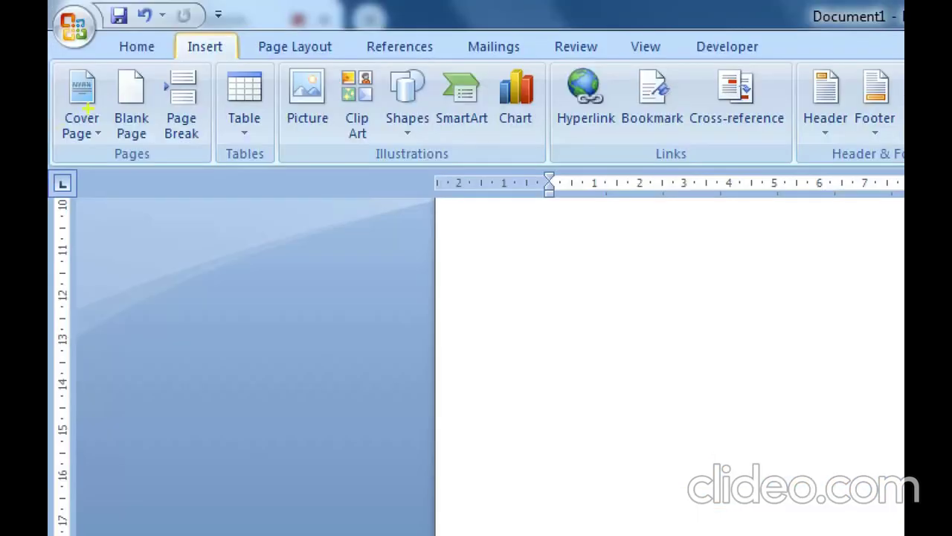
drag(106, 67, 167, 201)
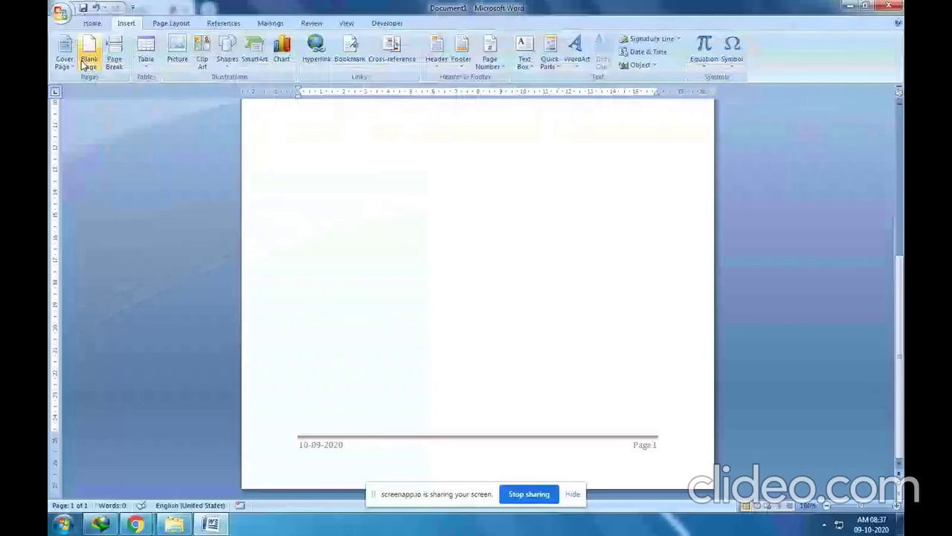
click(131, 101)
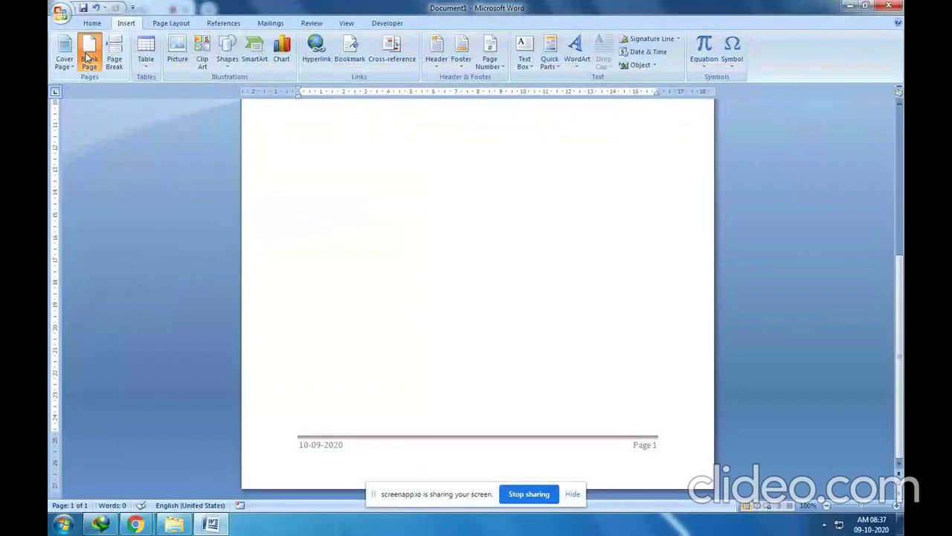
scroll(315, 256, down, 6)
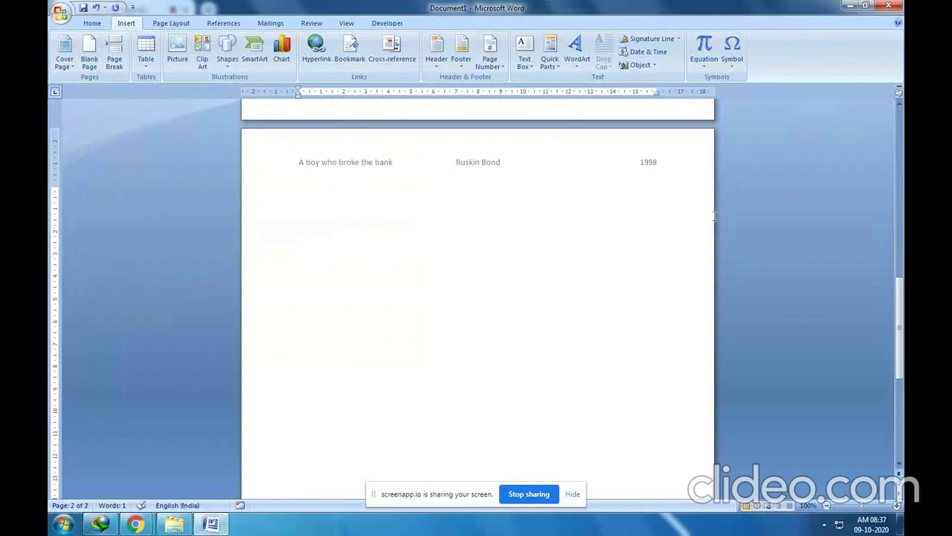
scroll(532, 263, down, 5)
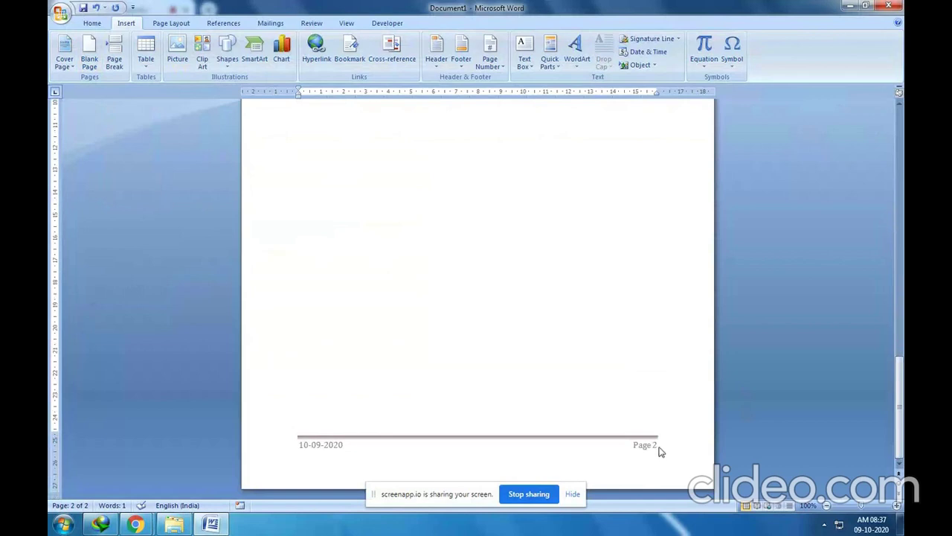
scroll(659, 451, up, 15)
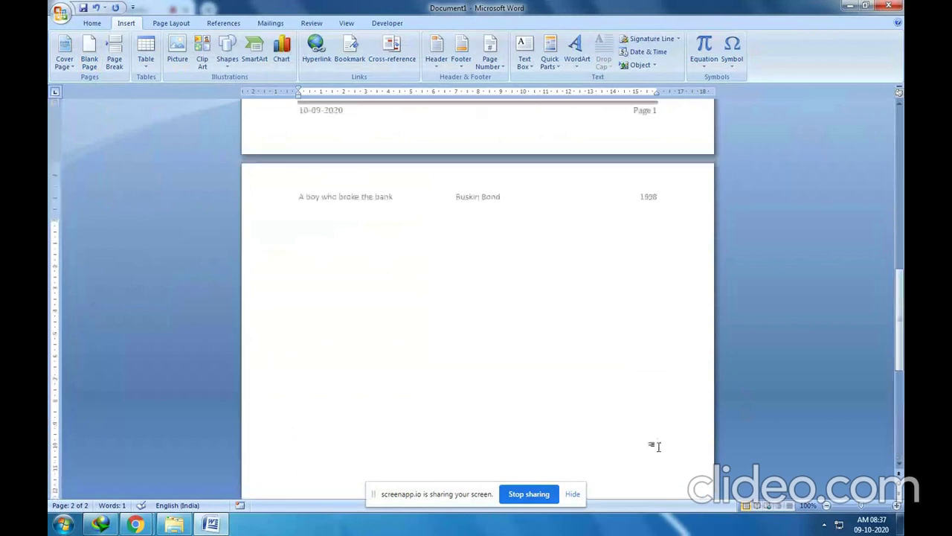
scroll(656, 446, down, 6)
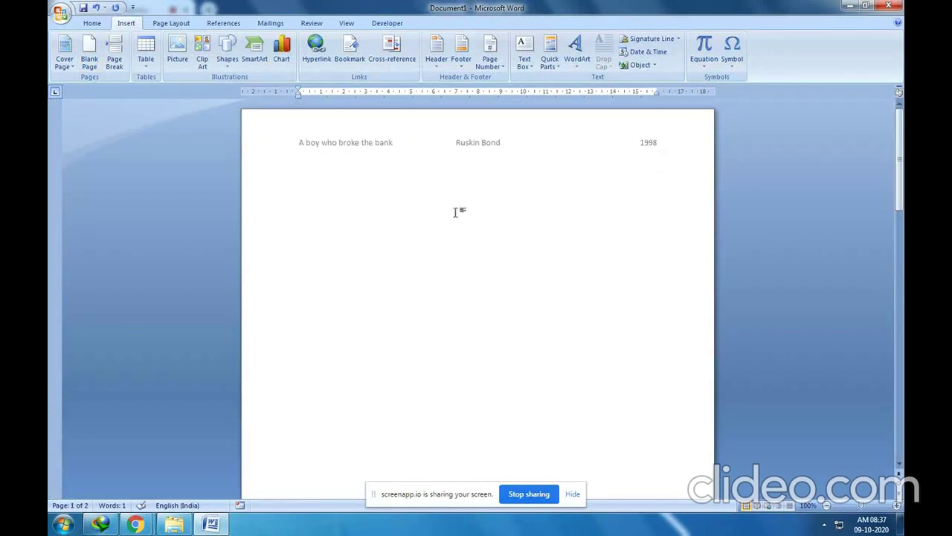
Choose Remove Header in the Header gallery, clearing the three-column header from both pages.
click(92, 24)
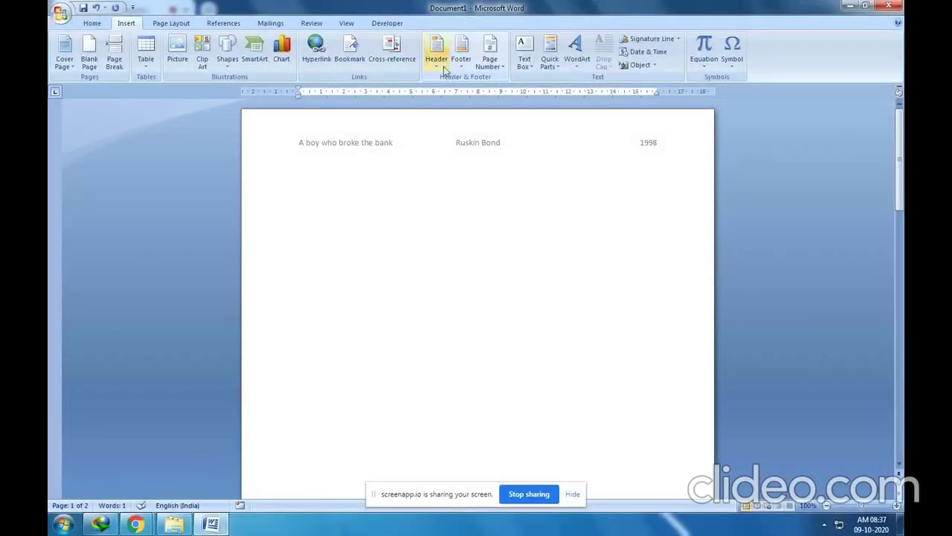
click(415, 45)
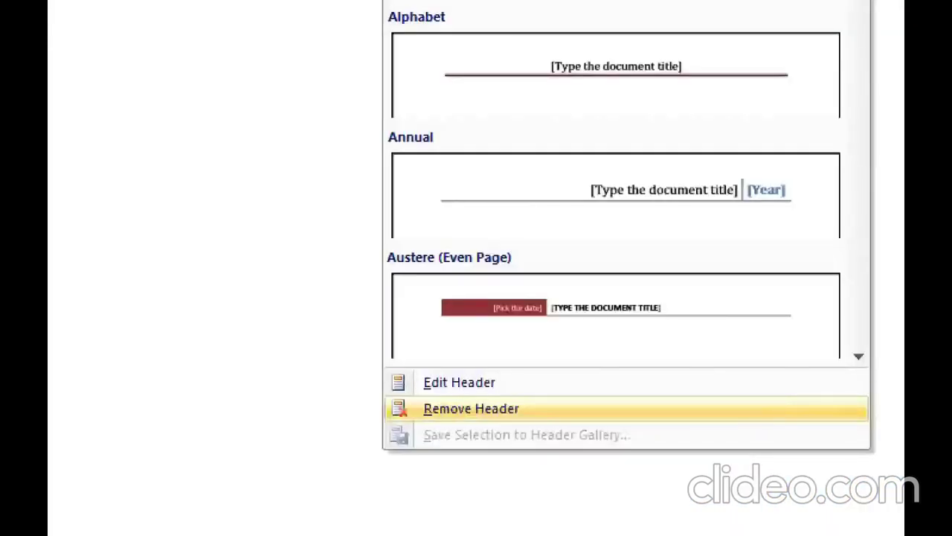
key(Escape)
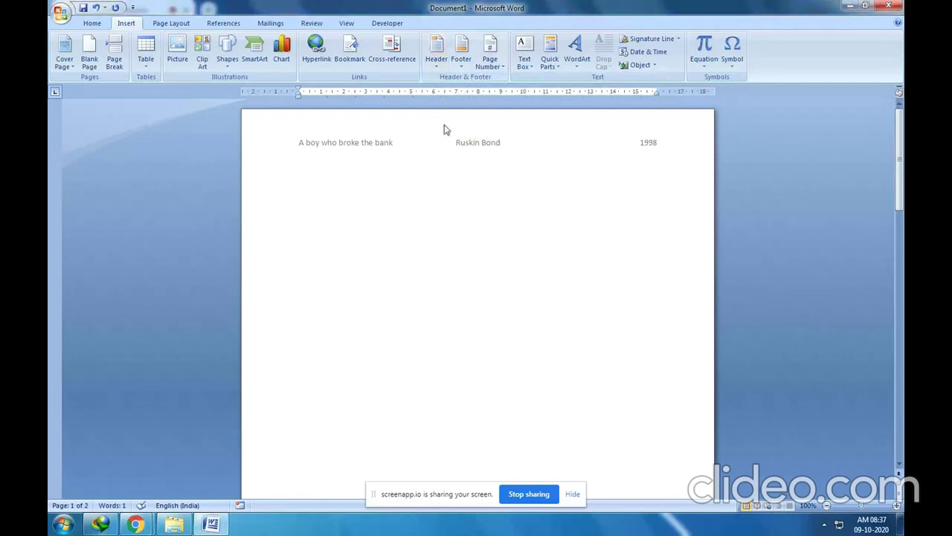
click(437, 50)
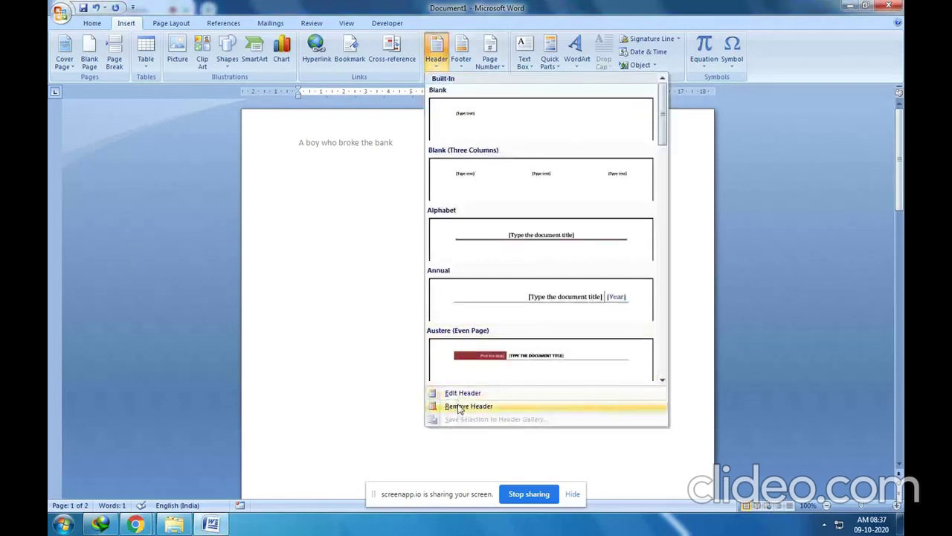
click(459, 407)
scroll(494, 313, down, 15)
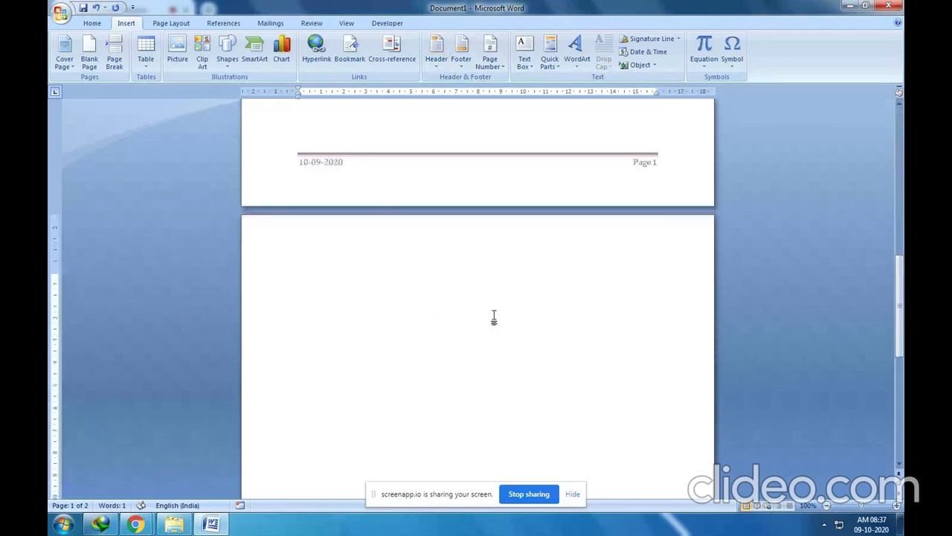
scroll(493, 317, down, 5)
scroll(494, 318, up, 5)
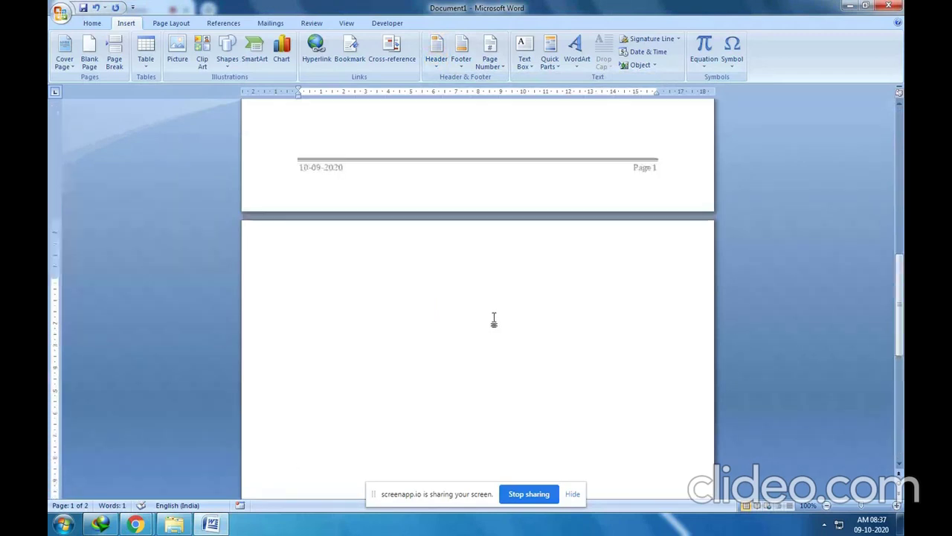
scroll(493, 318, up, 15)
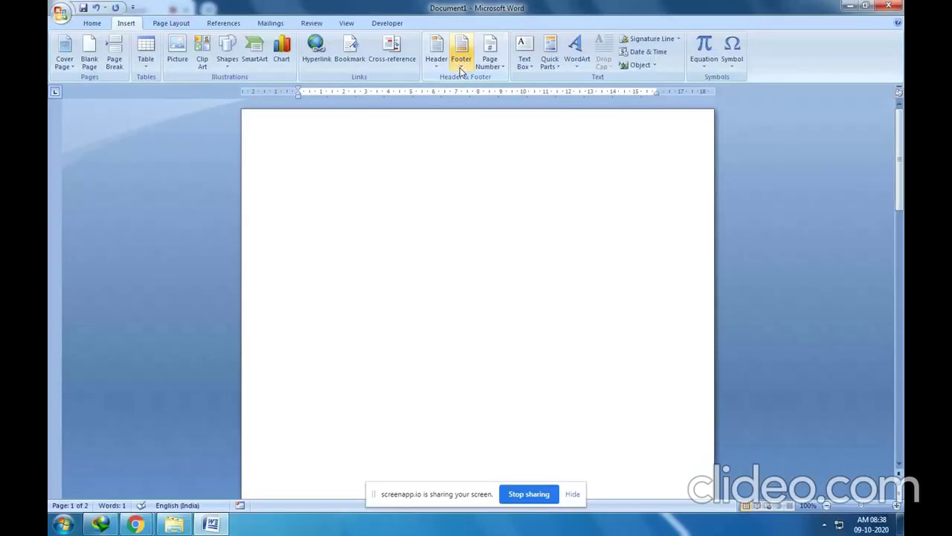
Remove the dated Alphabet footer with Insert > Footer > Remove Footer, then check both pages.
click(459, 105)
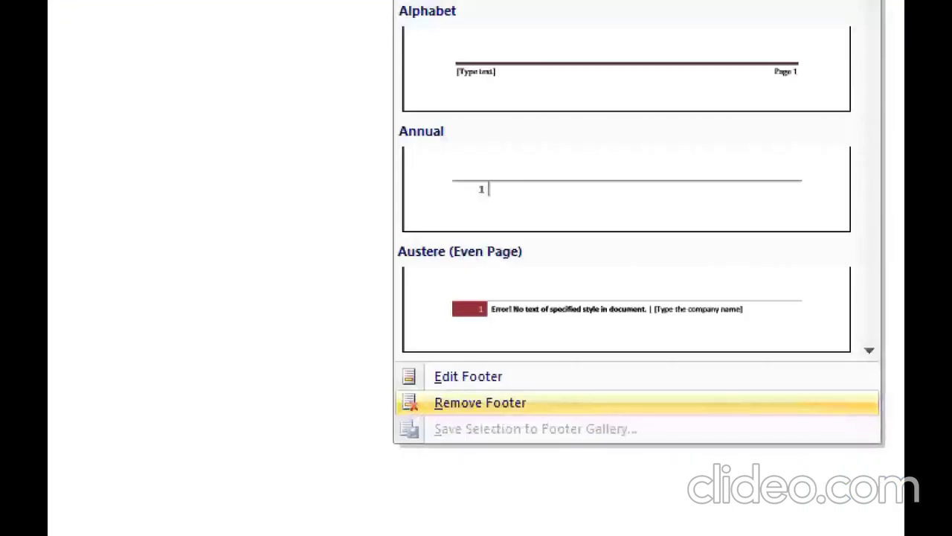
click(479, 402)
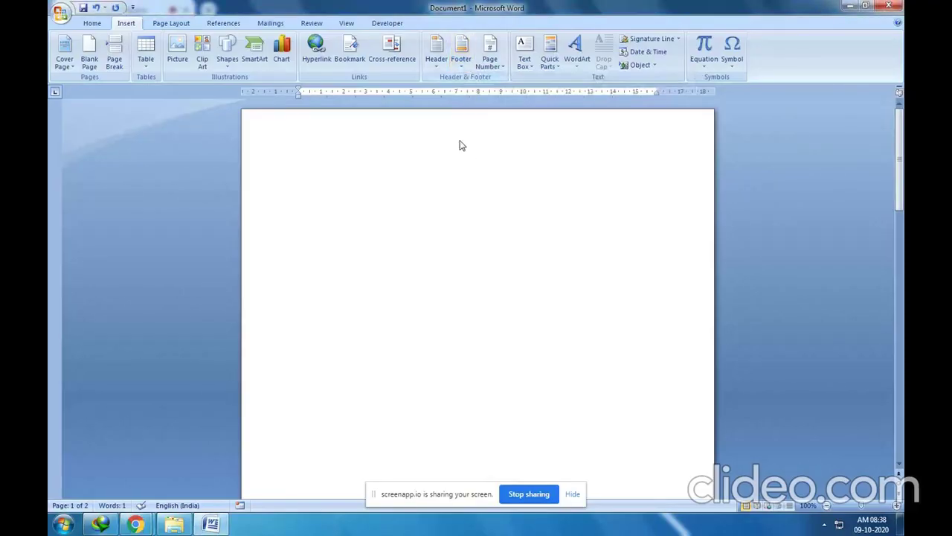
click(461, 48)
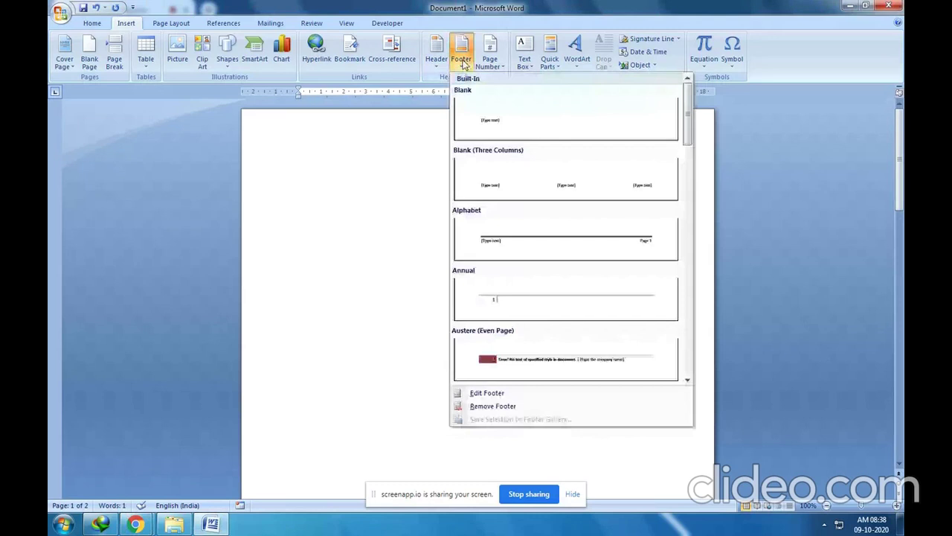
click(479, 404)
scroll(446, 263, down, 10)
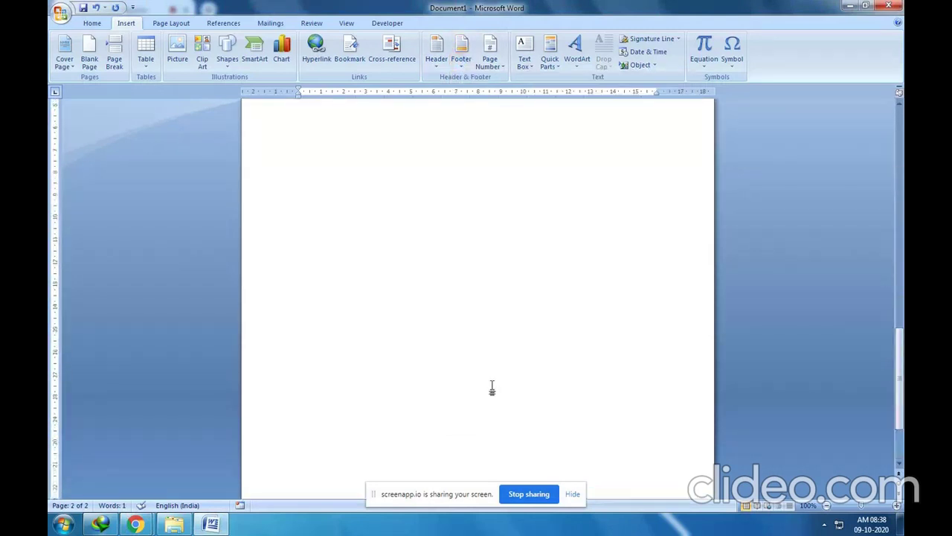
scroll(492, 388, up, 5)
scroll(492, 388, up, 15)
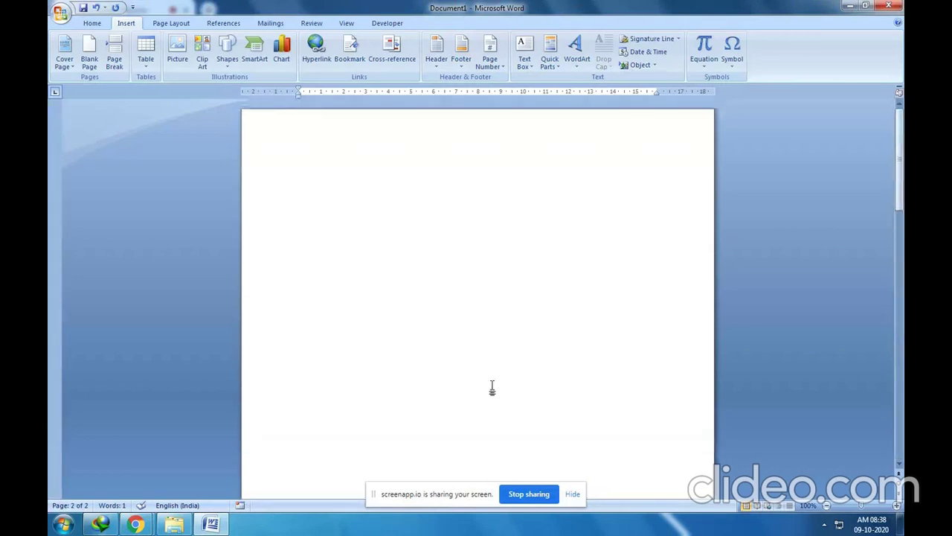